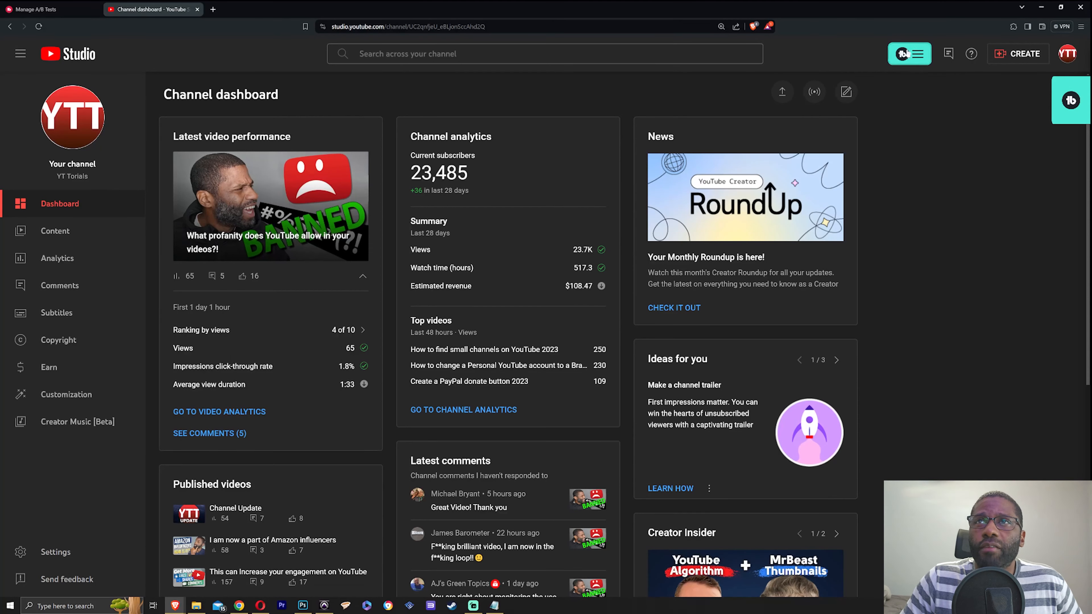
Start creating a new A/B test with TubeBuddy from the channel dashboard.
click(912, 56)
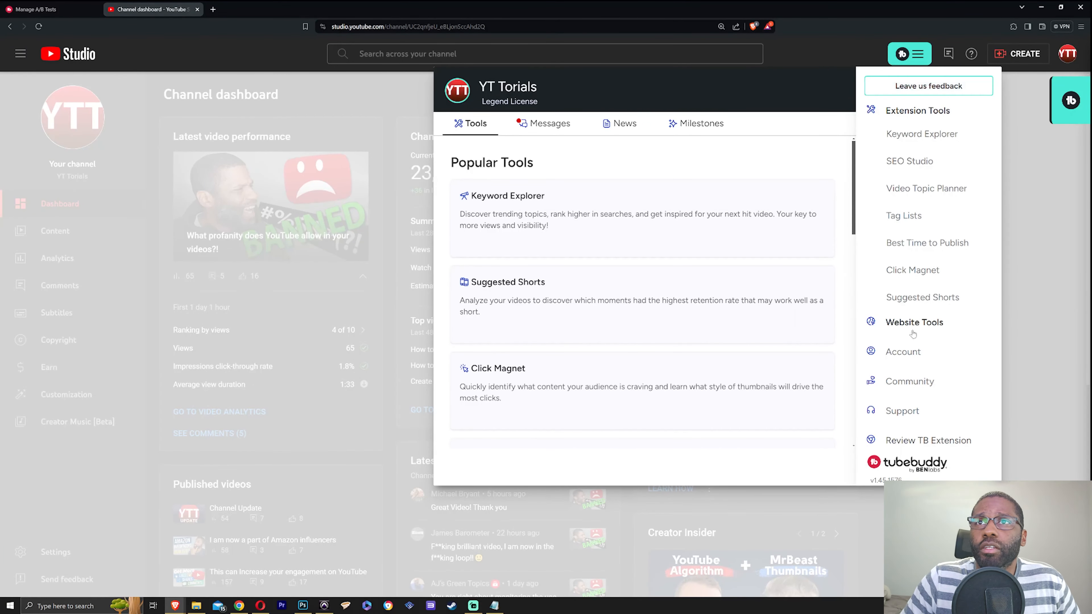
click(902, 112)
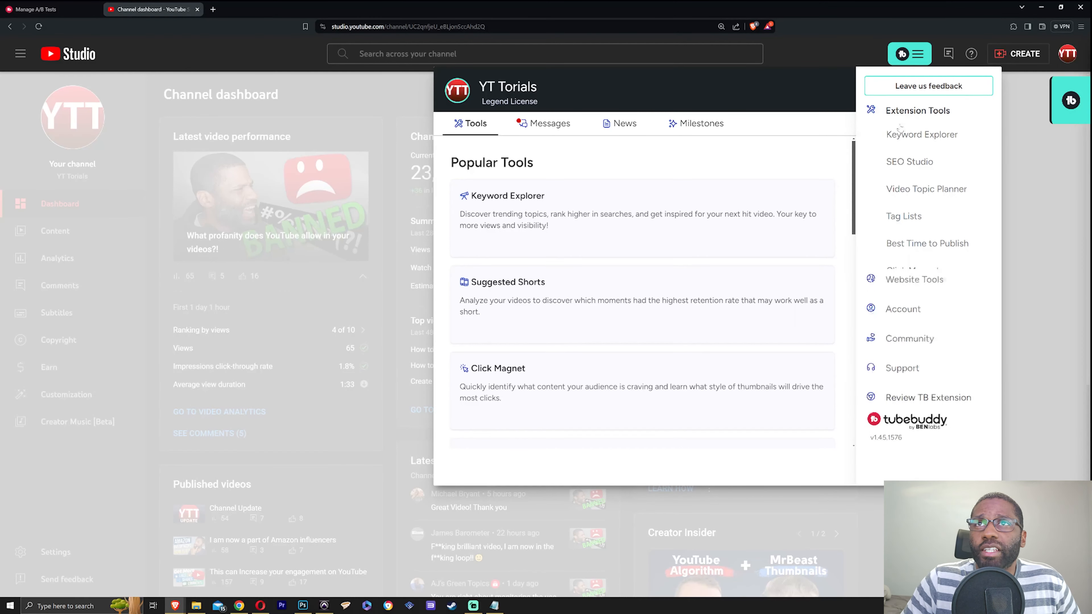
click(900, 138)
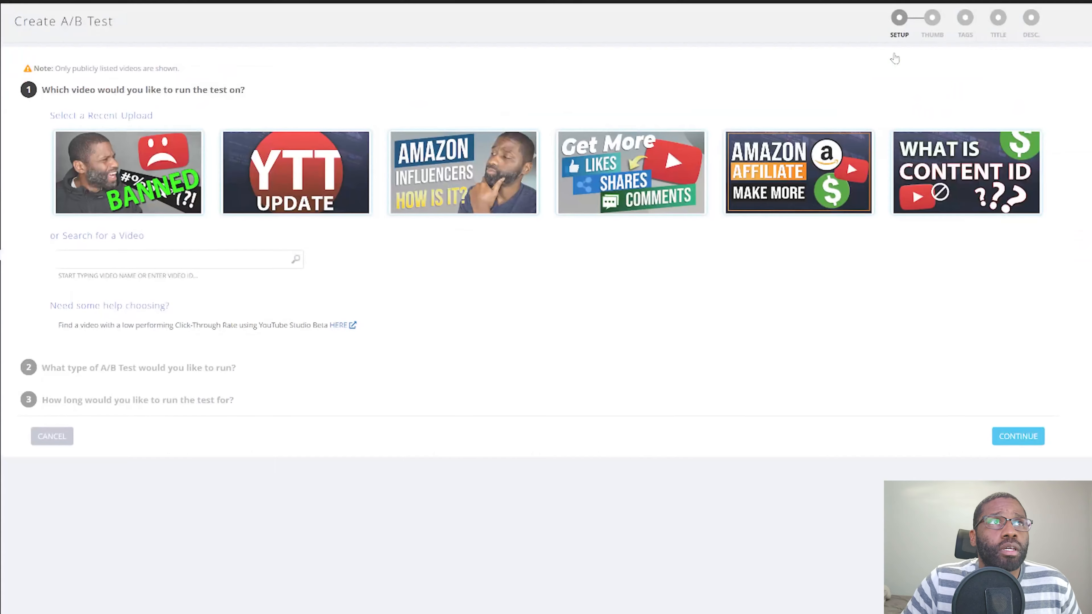
scroll(895, 58, down, 1)
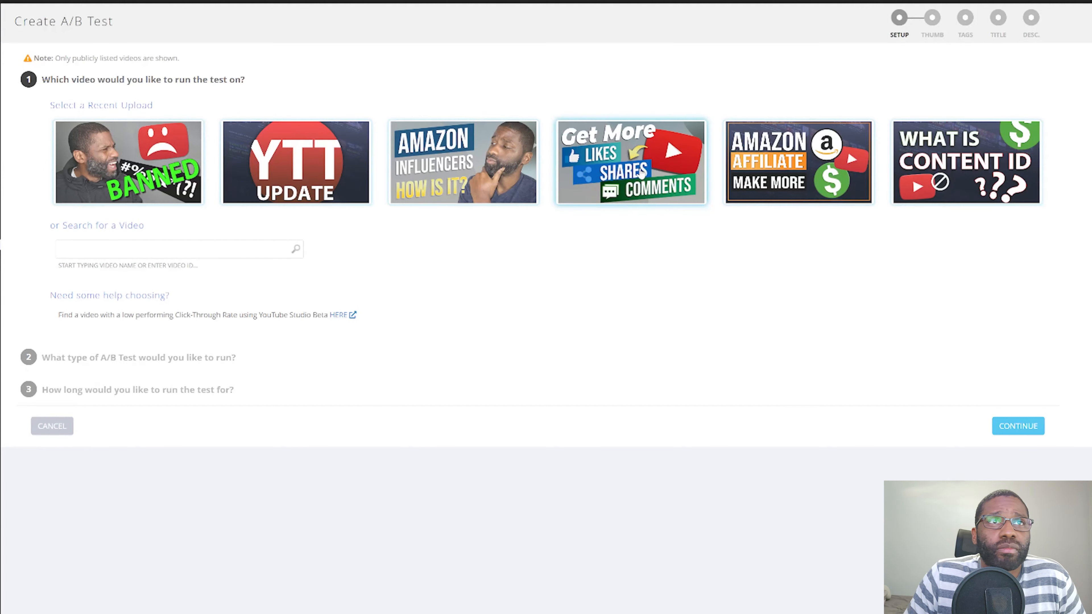
Set up a Metadata Test on the video "This can increase your engagement on YouTube", running until statistically significant.
click(640, 174)
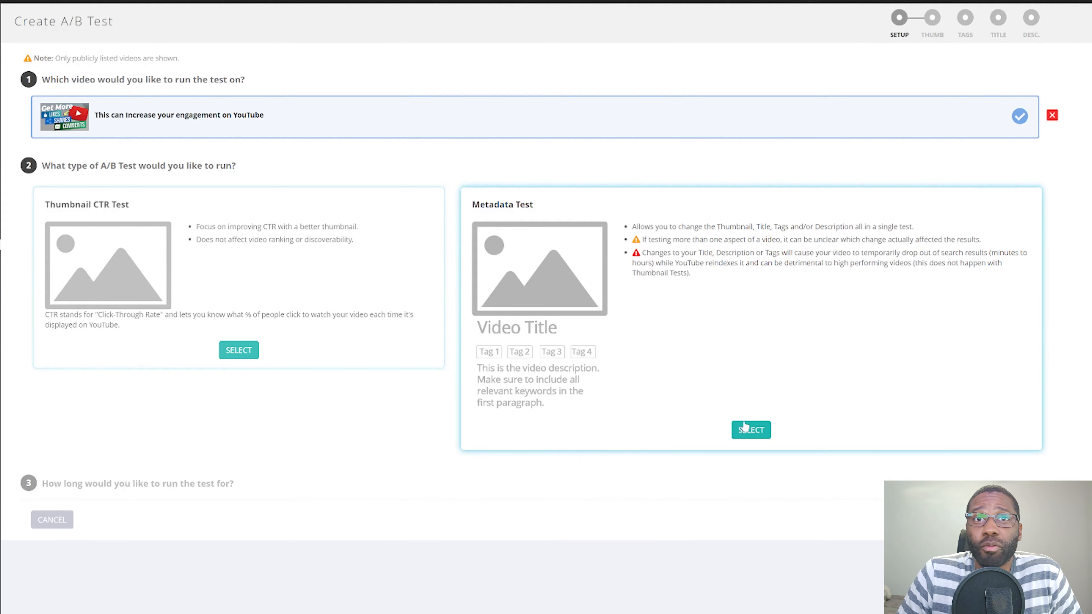
click(748, 430)
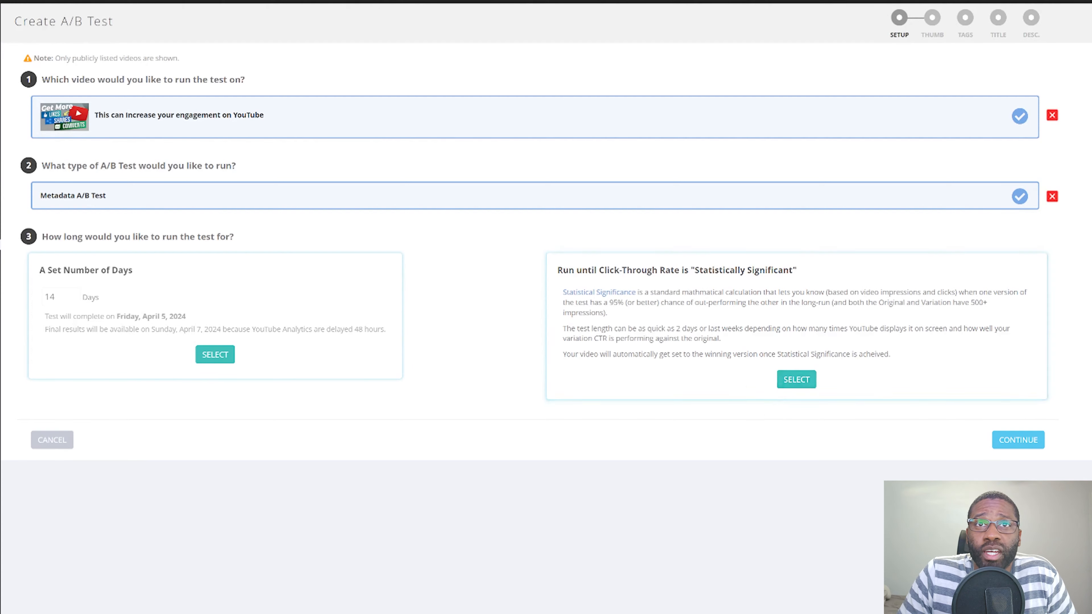
click(799, 379)
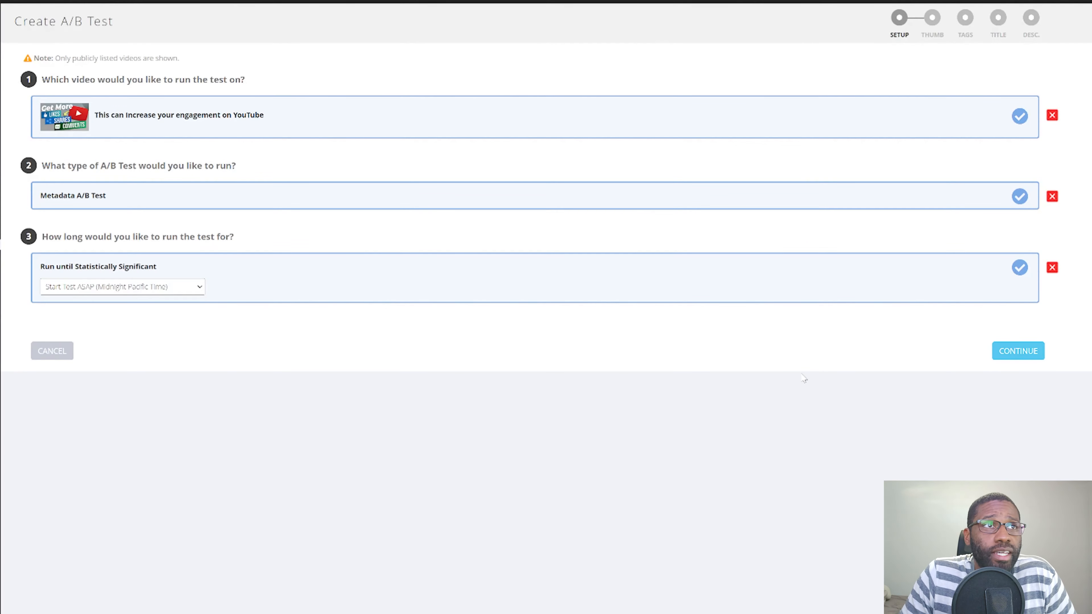
click(1017, 352)
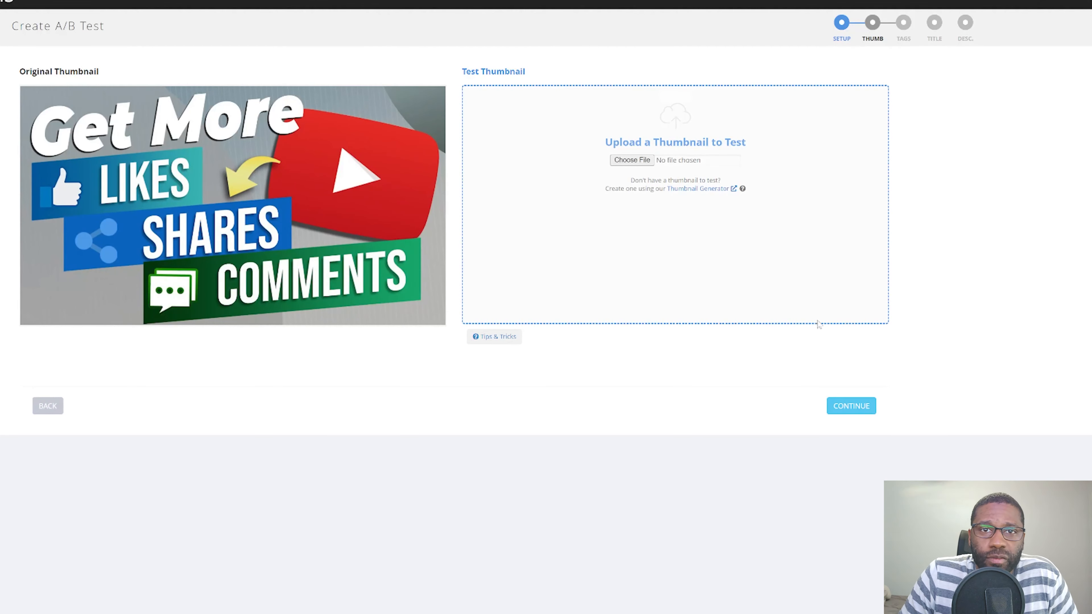
Upload the "Get More Likes Shares Comments" image with the bearded man from the Increase engagement folder as the test thumbnail.
click(632, 161)
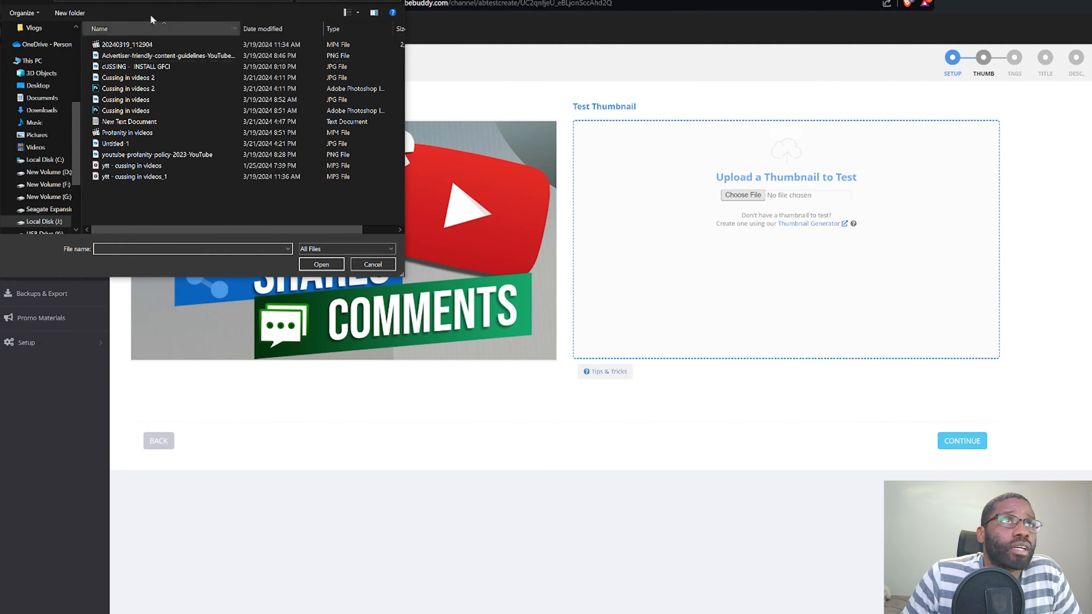
click(161, 2)
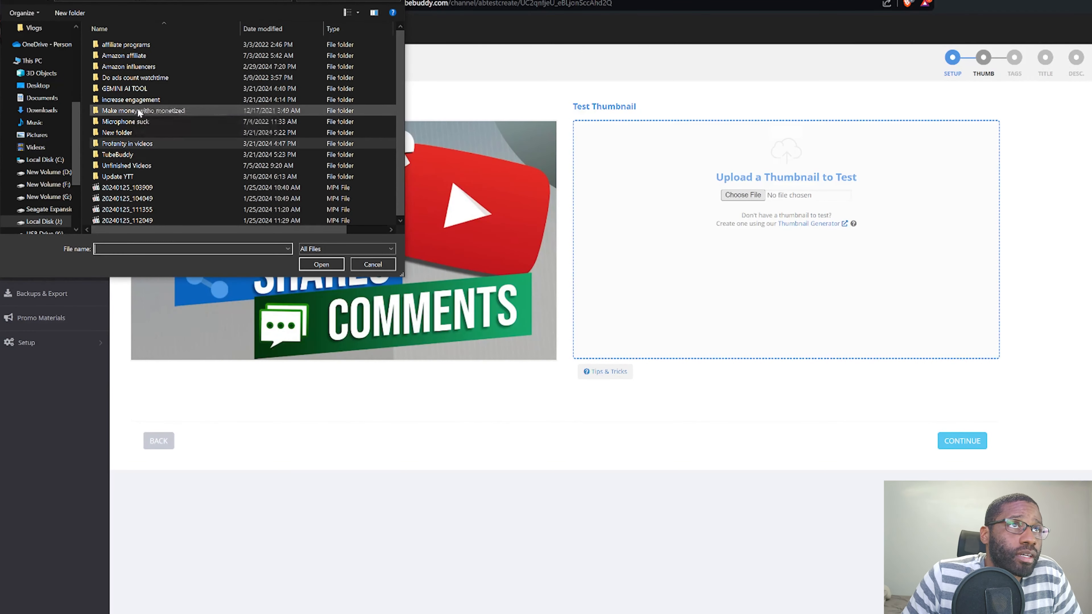
double_click(138, 99)
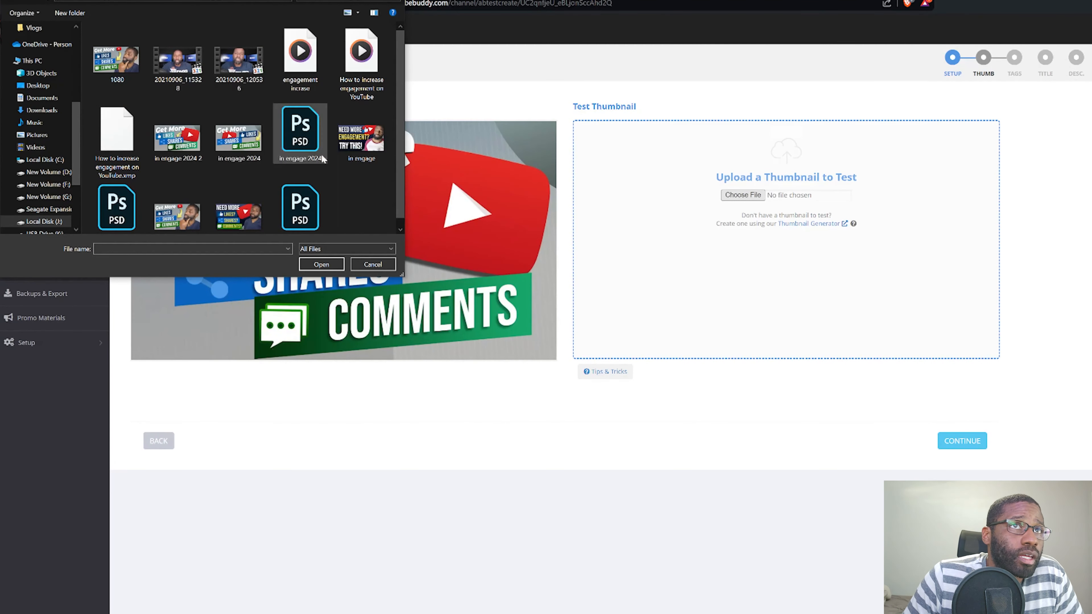
double_click(175, 218)
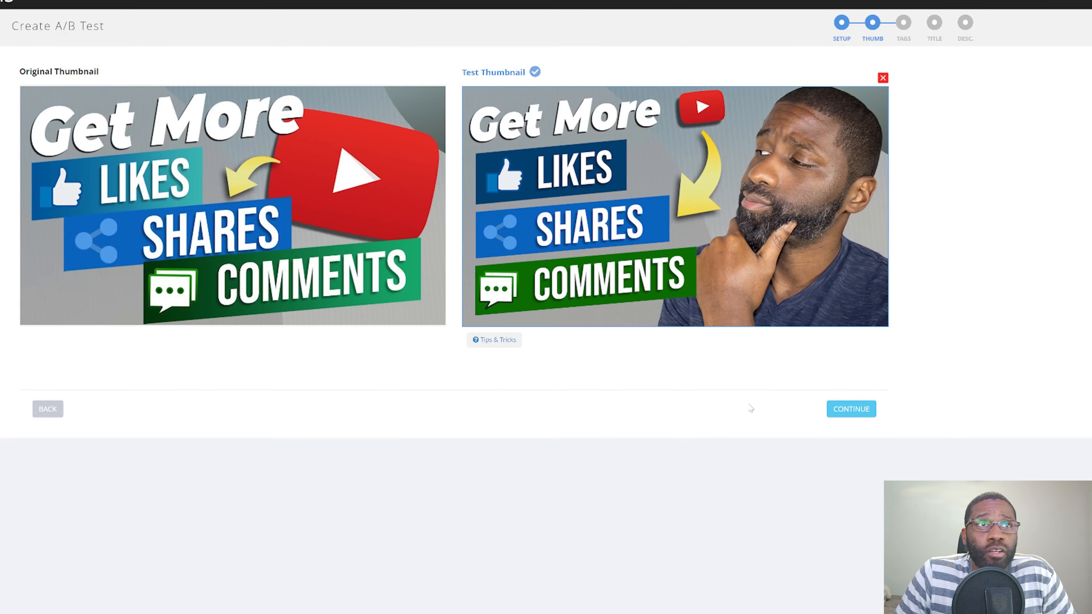
click(850, 410)
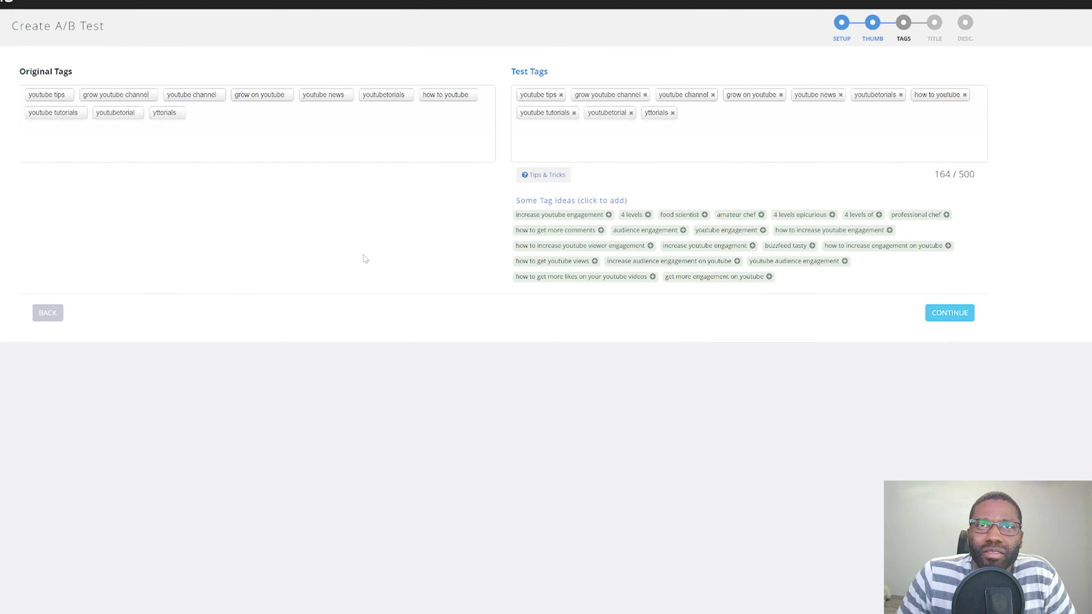
Add test tags audience engagement, increase youtube engagement, how to get more comments, youtube engagement, how to increase youtube viewer engagement and increase audience engagement on youtube.
click(683, 232)
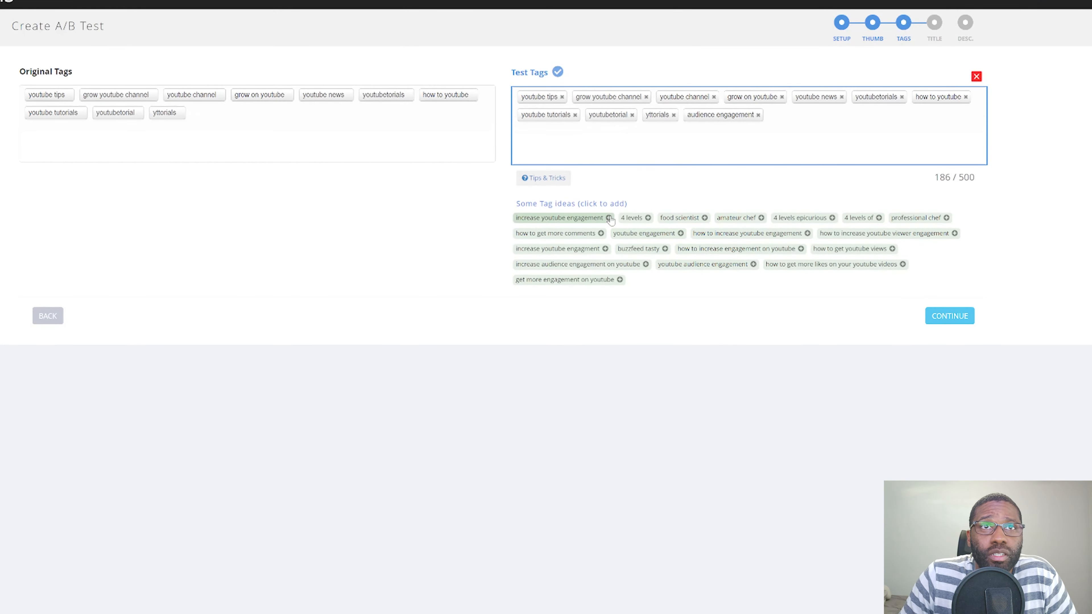
click(559, 216)
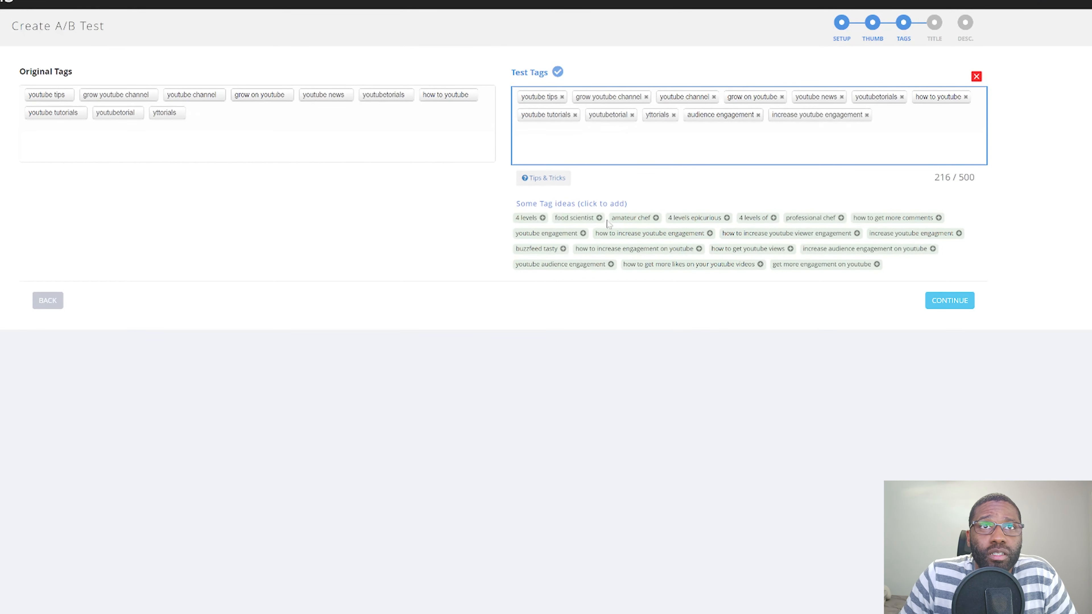
click(936, 220)
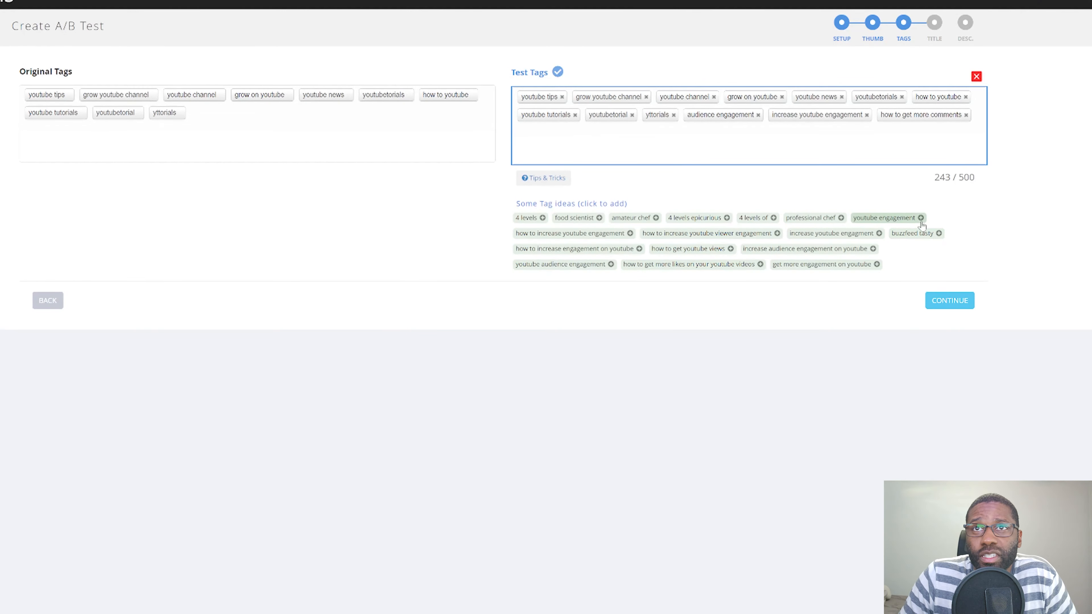
click(903, 218)
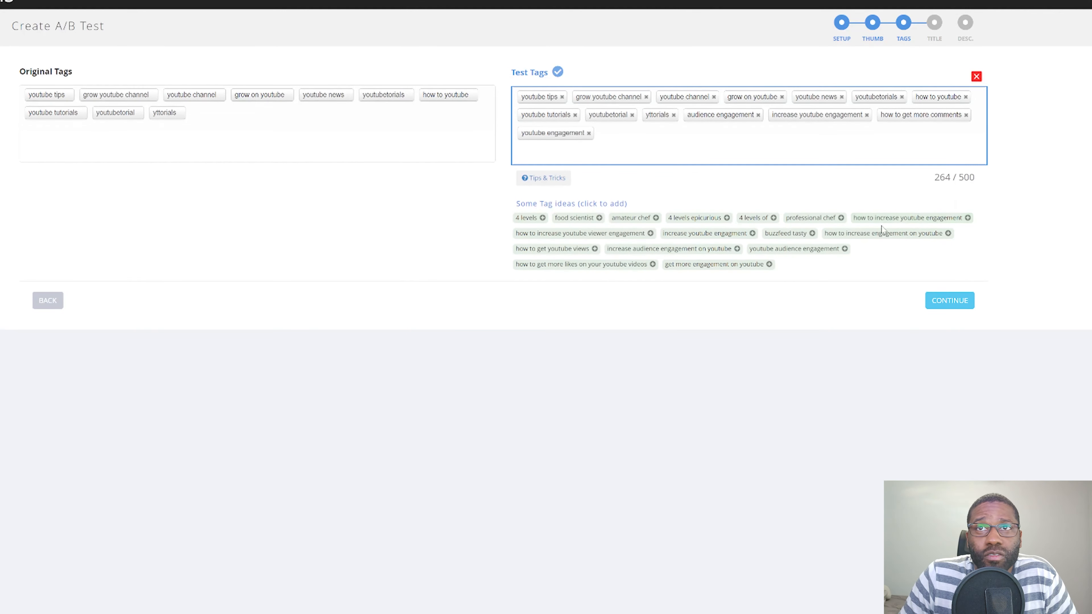
click(650, 234)
click(647, 249)
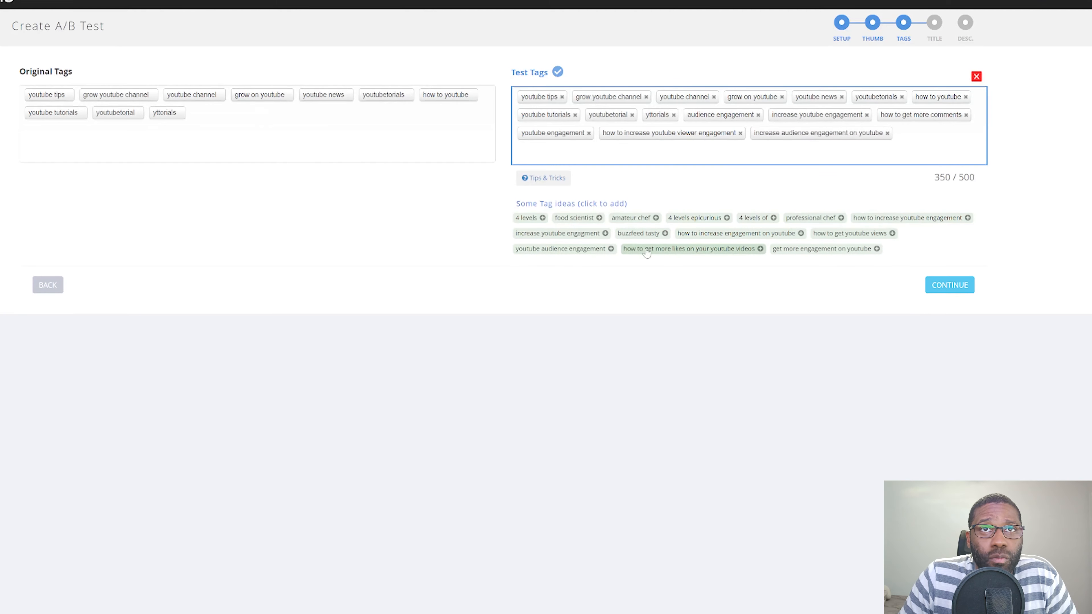
Add the test tags youtube audience engagement, how to get more likes on your youtube videos, get more engagement on youtube and increase youtube engagment.
click(611, 250)
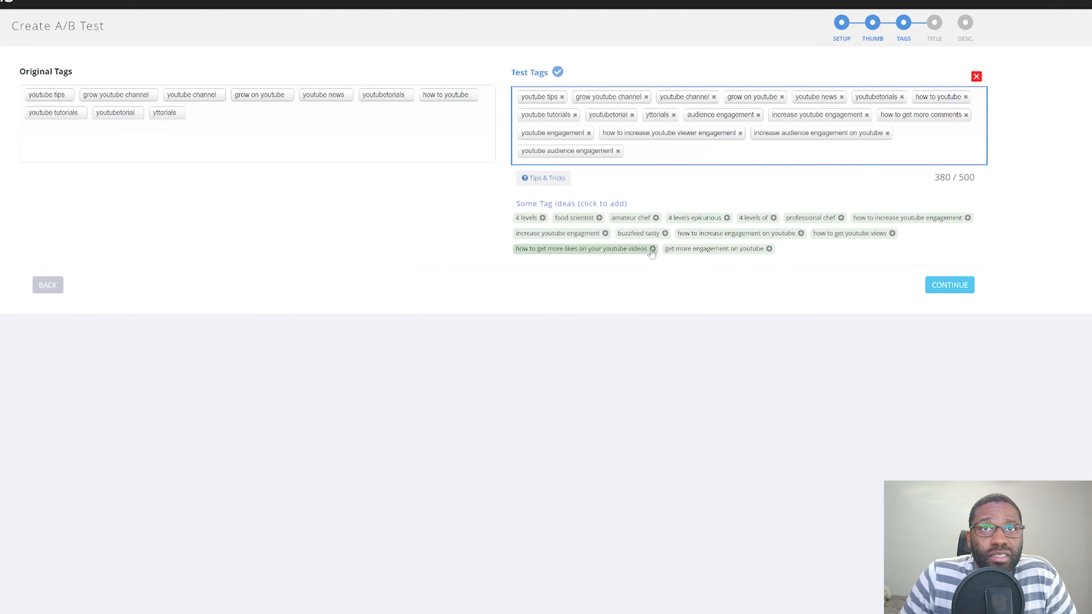
click(653, 249)
click(620, 250)
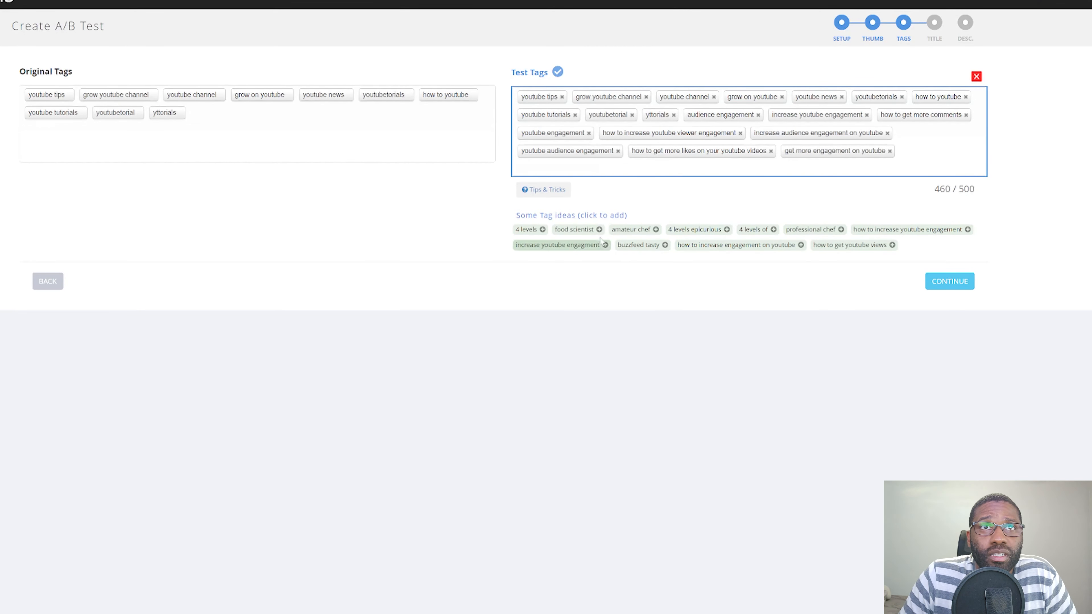
click(610, 249)
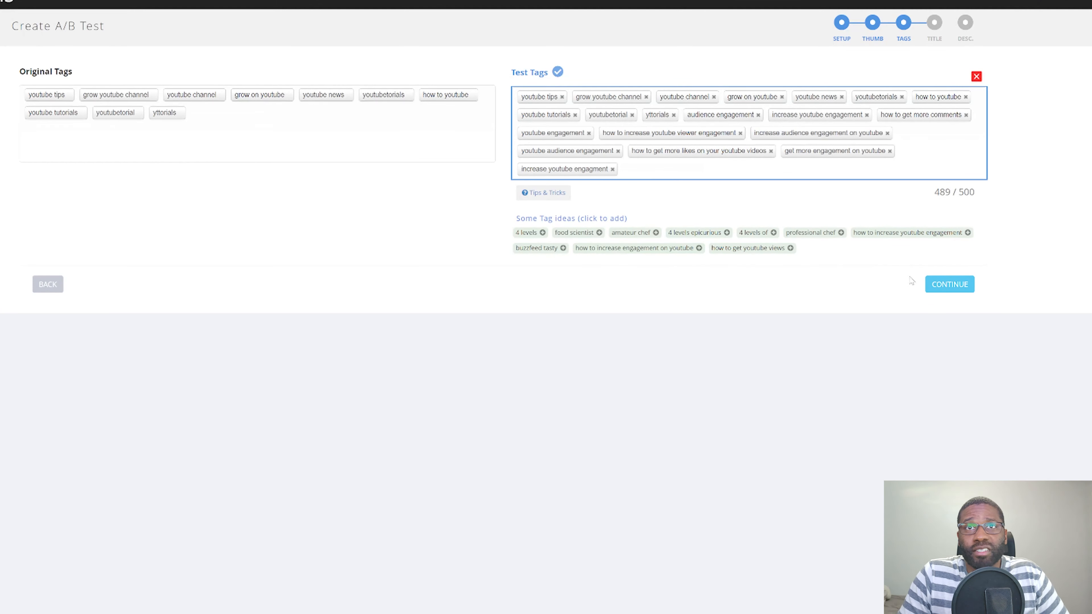
click(953, 286)
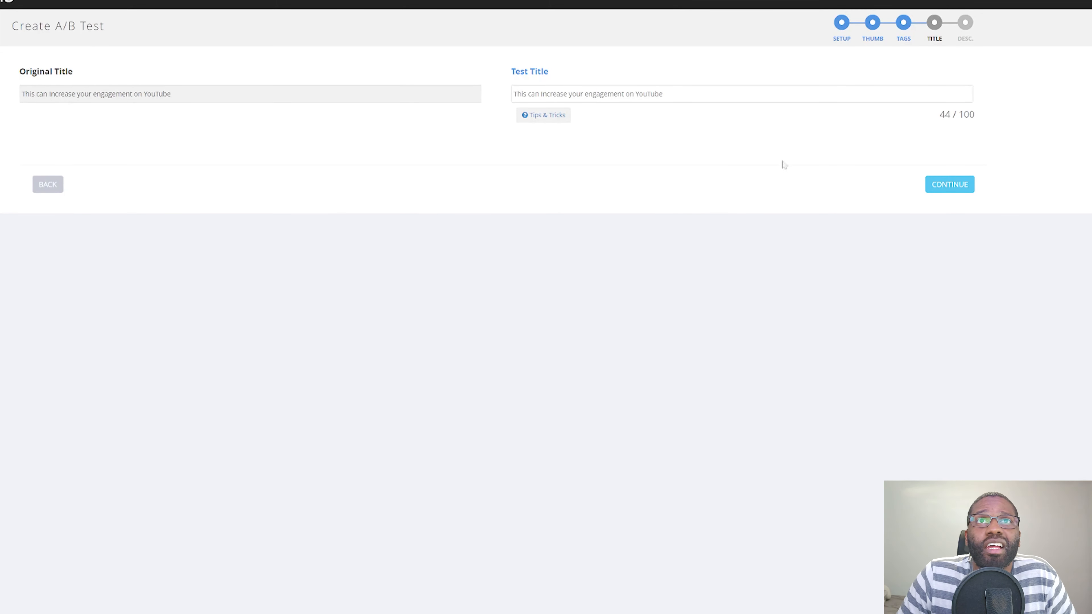
Replace the test title with "Get Viewers HOOKED: 10 Powerful Tips to Skyrocket YouTube Engagement".
key(ctrl+shift+Left)
key(ctrl+shift+Left)
key(ctrl+shift+Left)
key(ctrl+shift+Left)
key(ctrl+shift+Left)
key(ctrl+shift+Left)
key(ctrl+shift+Left)
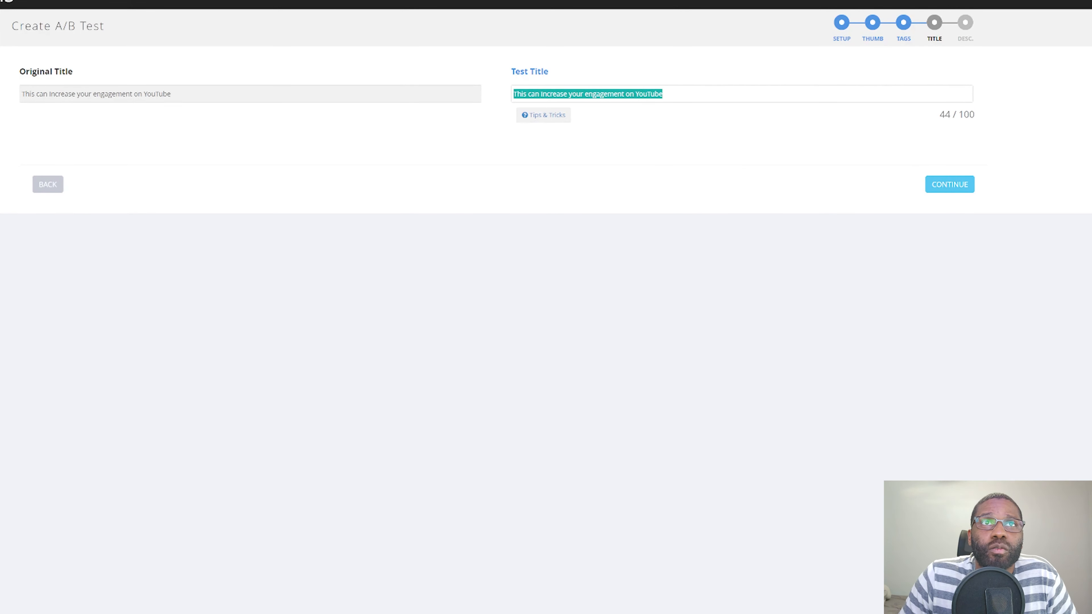
text(Get Viewers HOOKED: 10 Powerful Tips to Skyrocket YouTube Engagement)
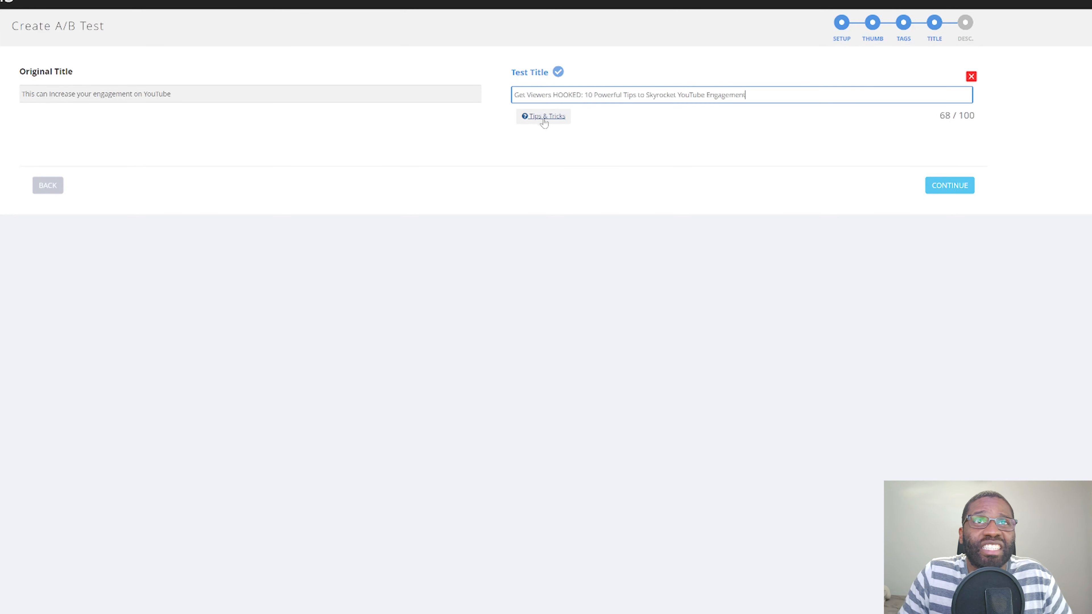